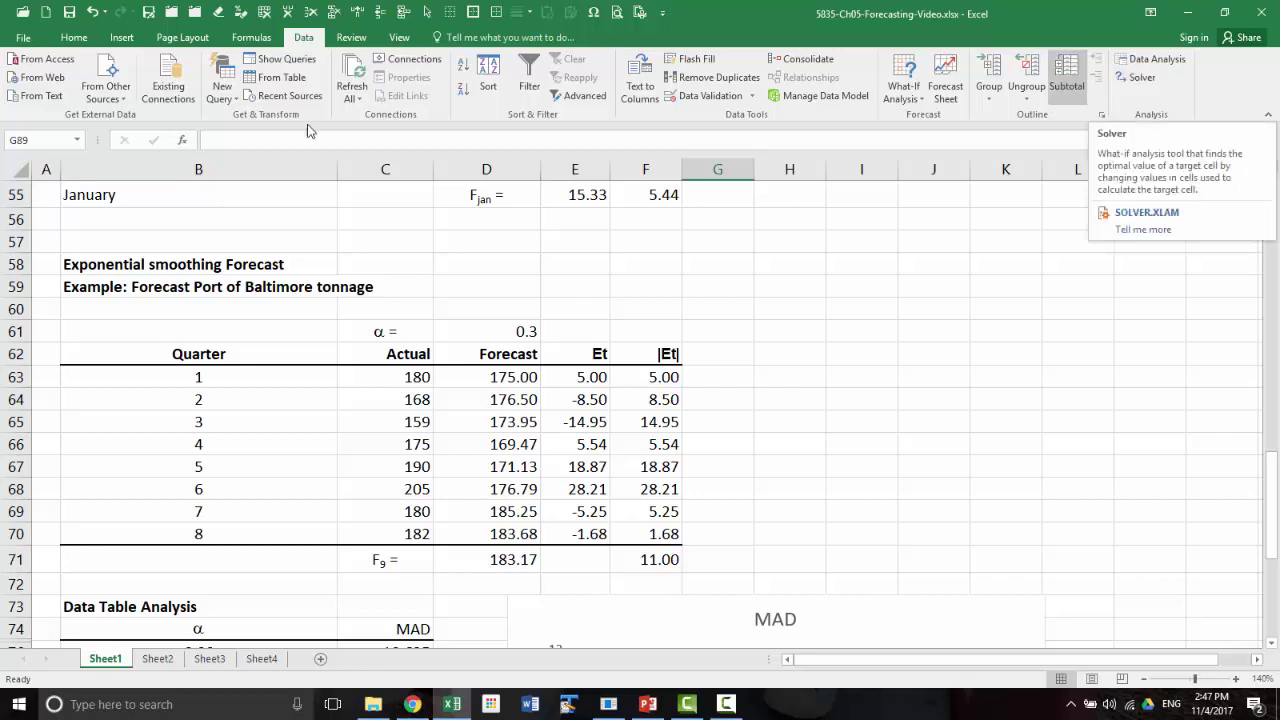
# Check in the Excel add-ins list that the Solver Add-in is enabled, and leave the list without changes
pyautogui.click(27, 40)
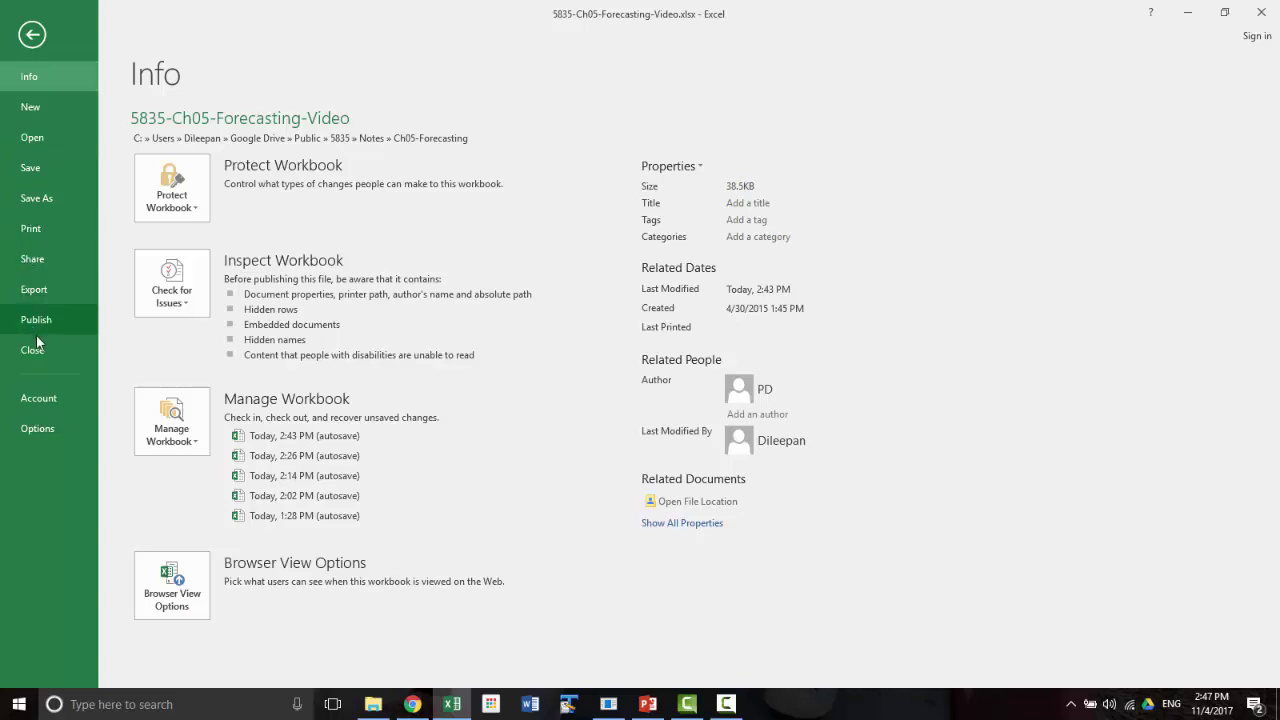
pyautogui.click(49, 432)
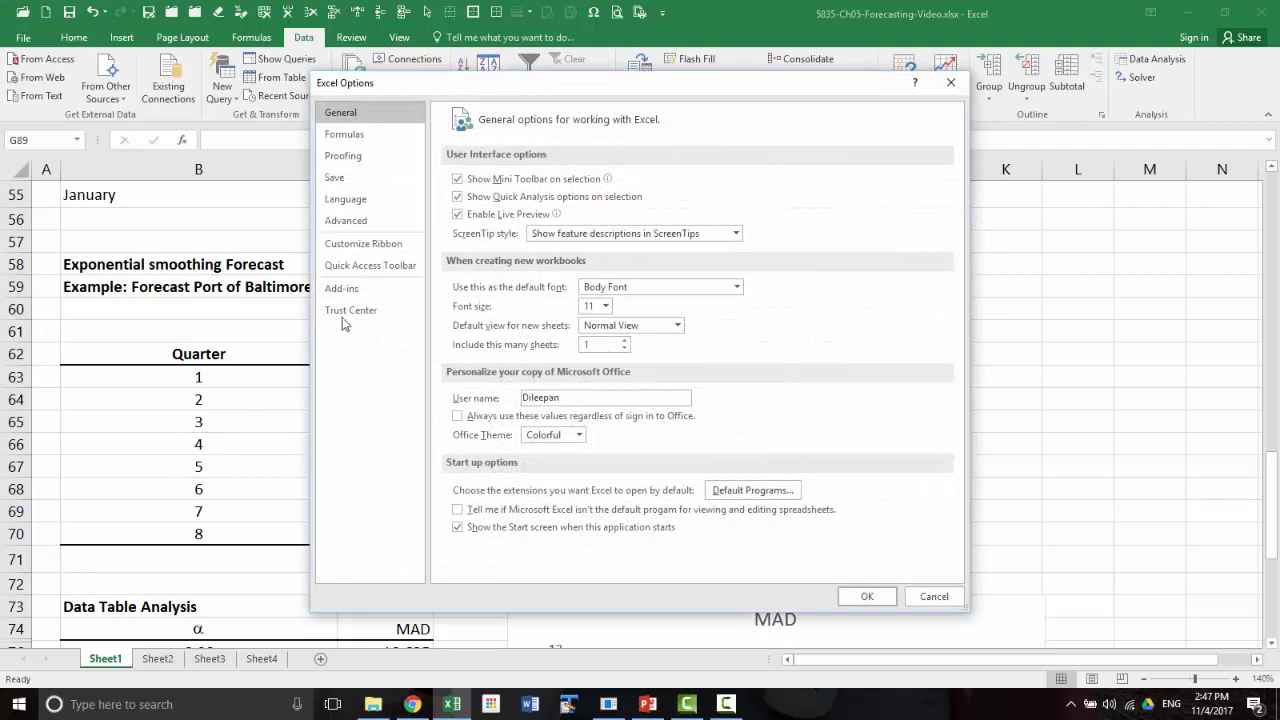
pyautogui.click(343, 289)
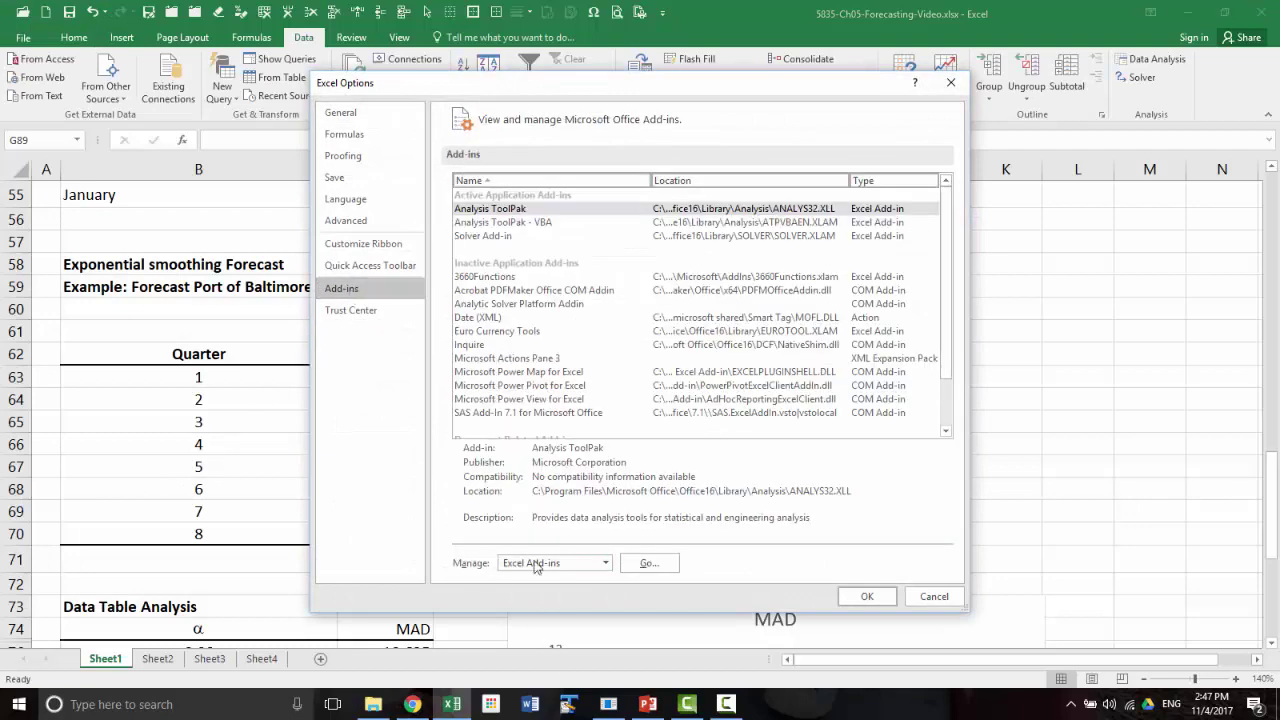
pyautogui.click(648, 563)
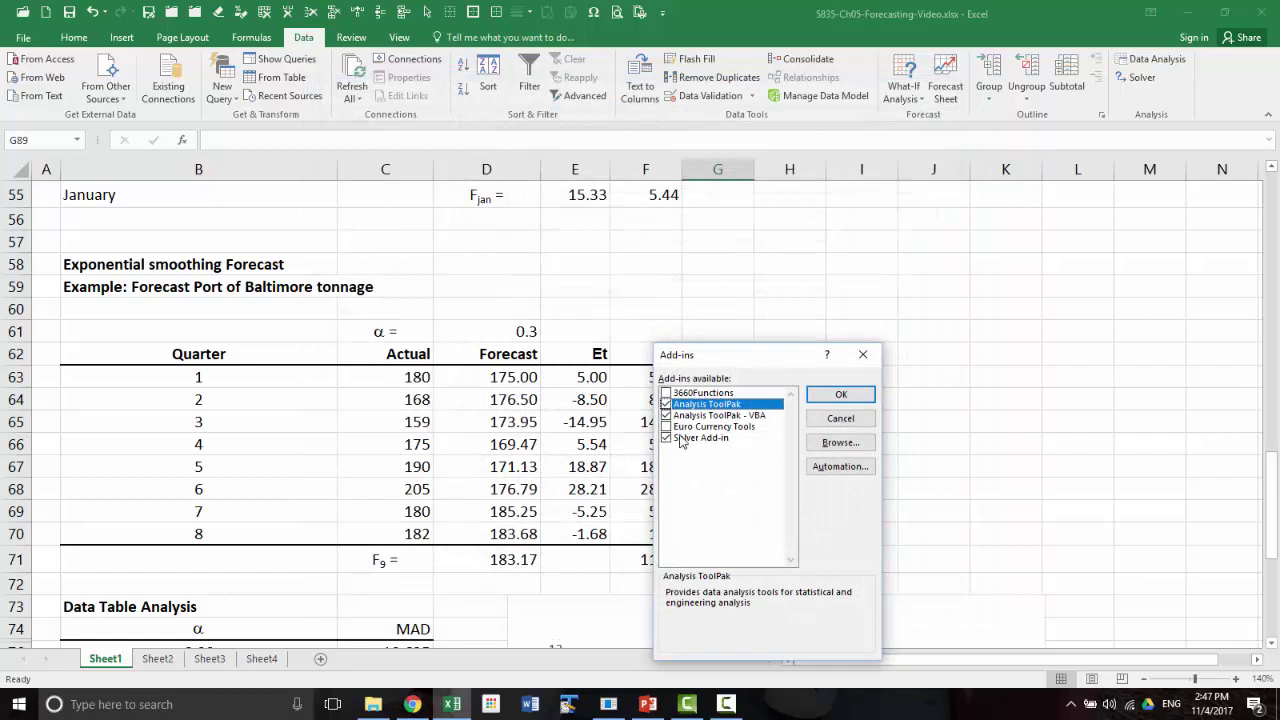
pyautogui.click(840, 418)
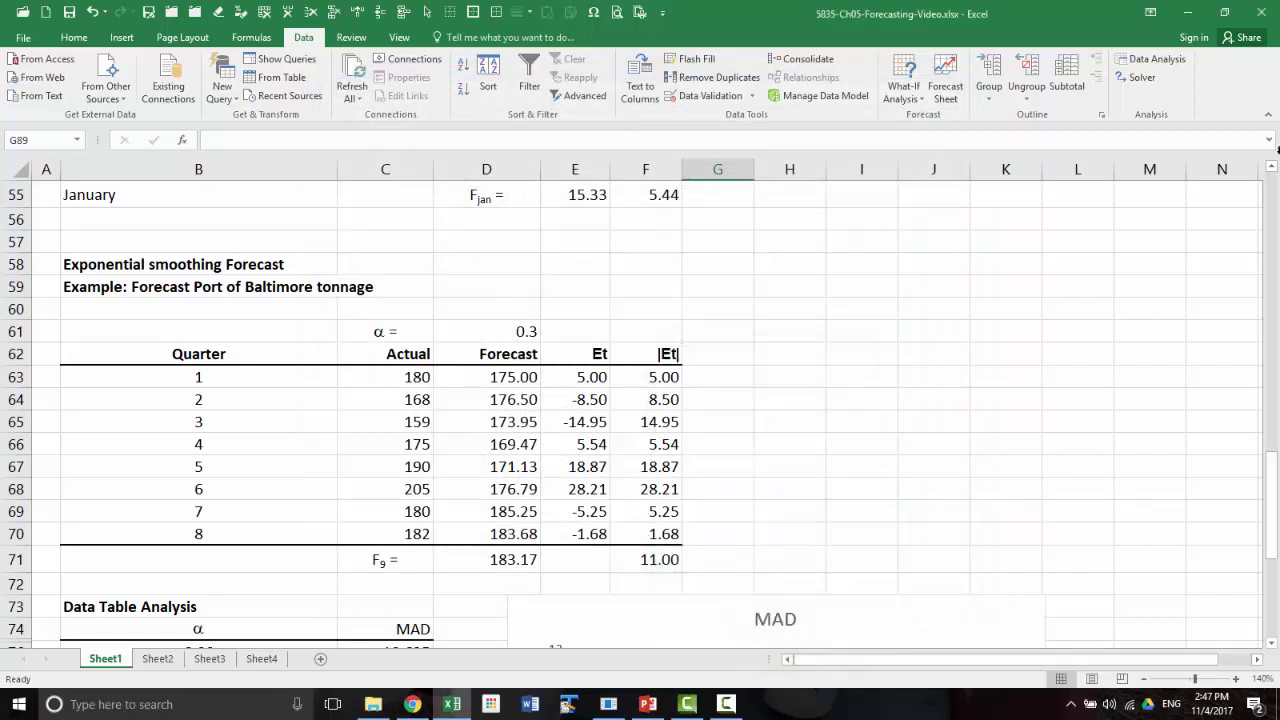
# Set up Solver to minimize the MAD in F71 by changing α in D61, keeping unconstrained variables non-negative
pyautogui.click(1151, 82)
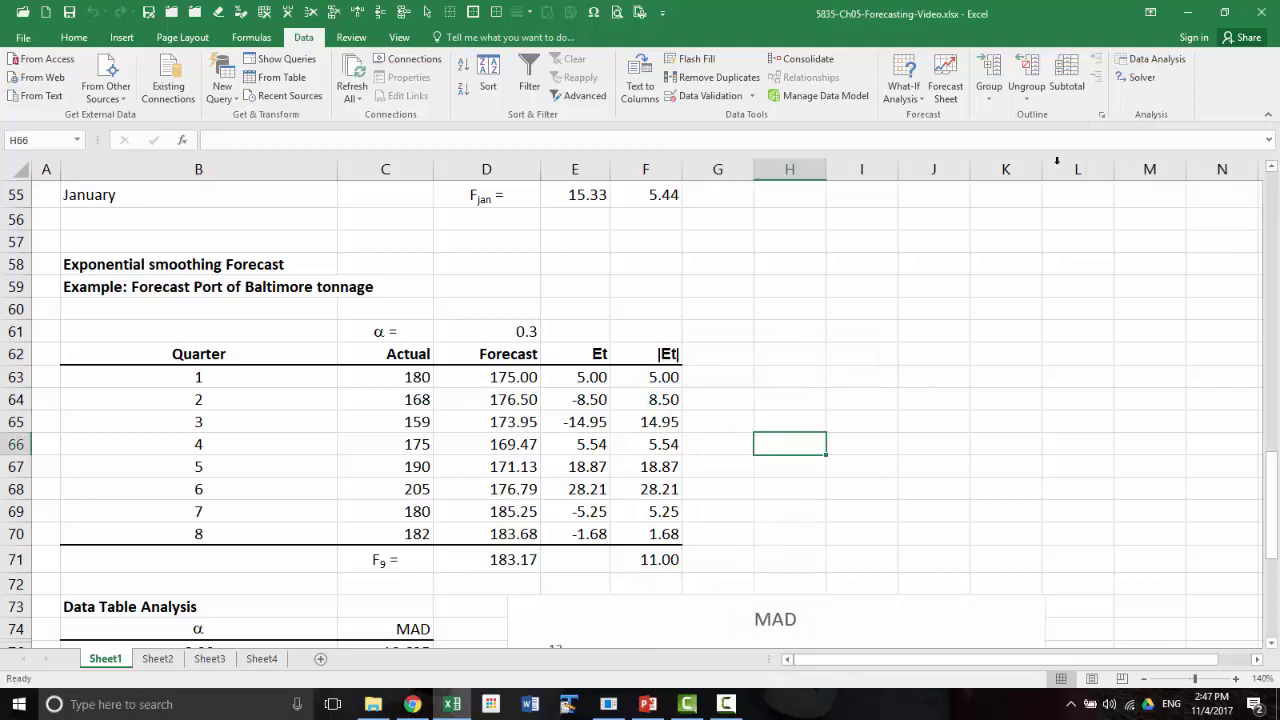
pyautogui.click(1141, 80)
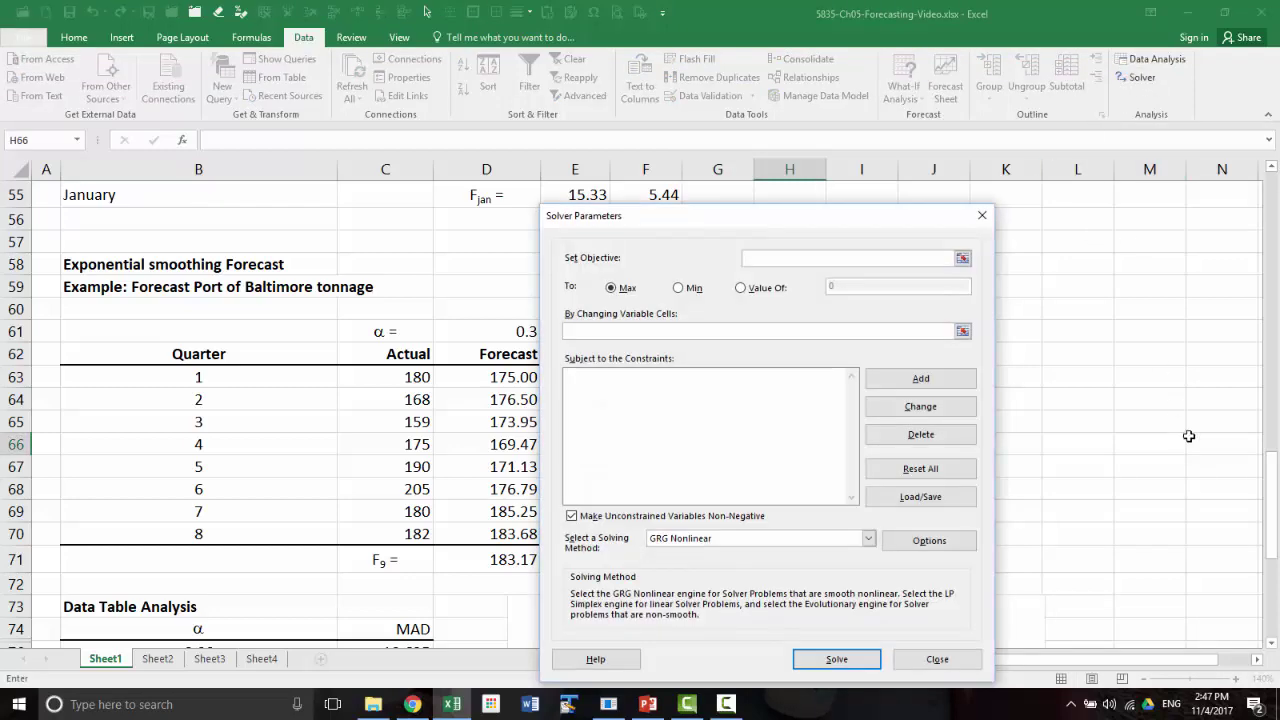
pyautogui.moveTo(748, 224); pyautogui.dragTo(955, 208)
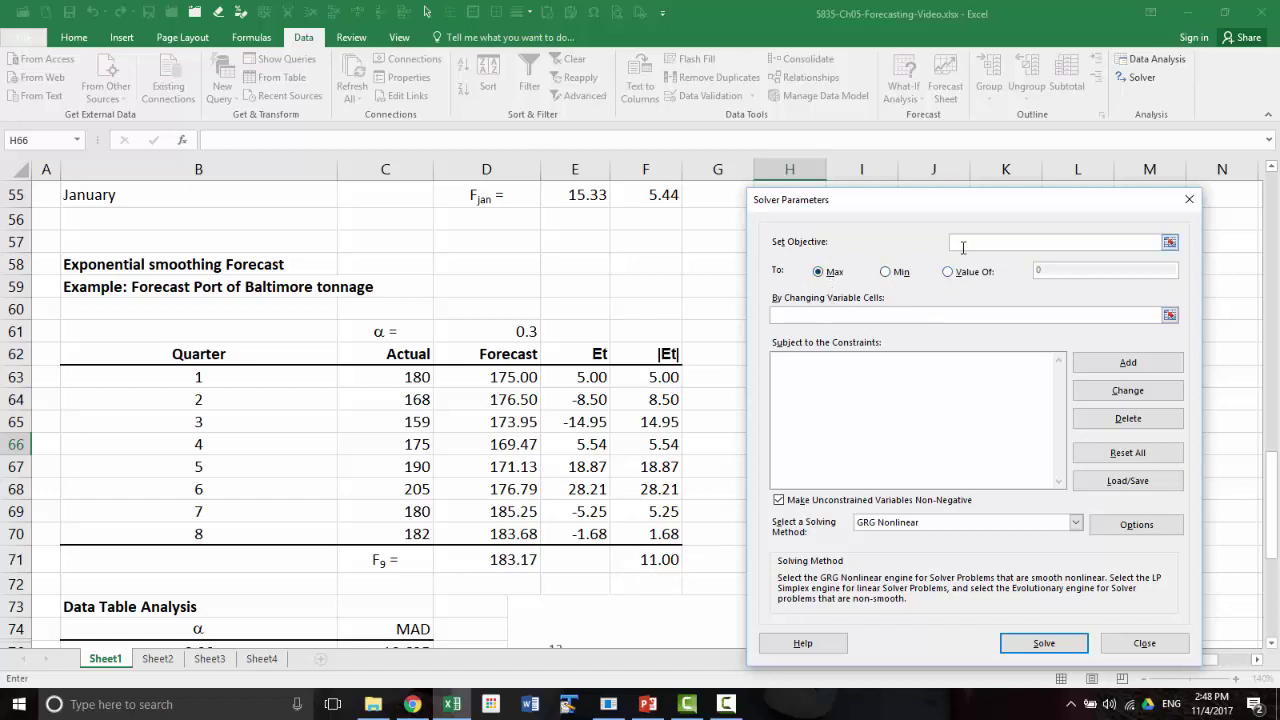
pyautogui.click(666, 559)
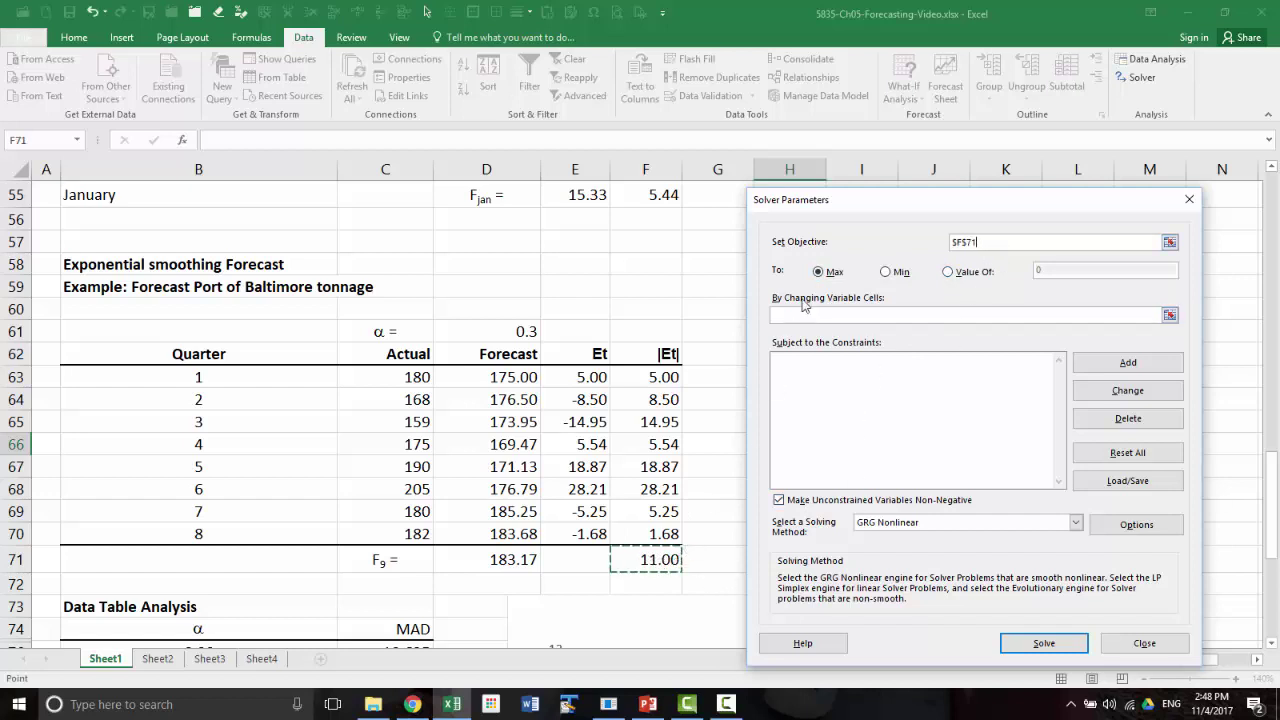
pyautogui.click(885, 271)
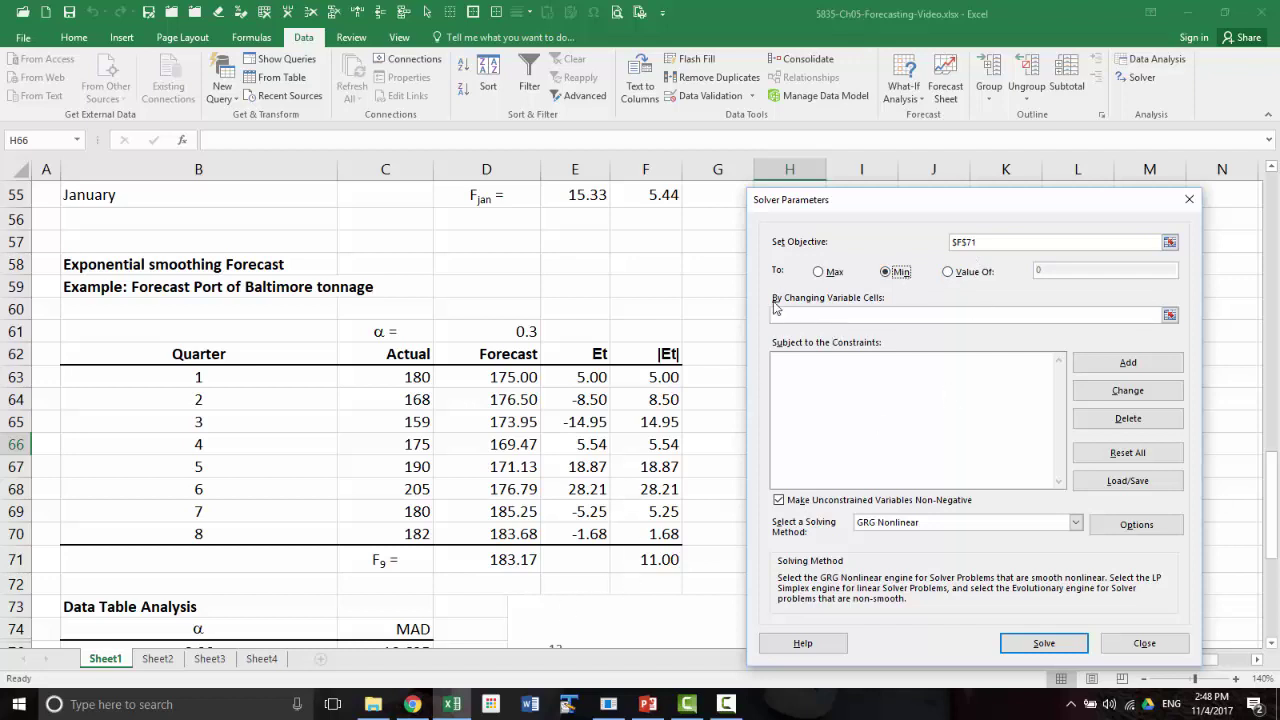
pyautogui.click(806, 315)
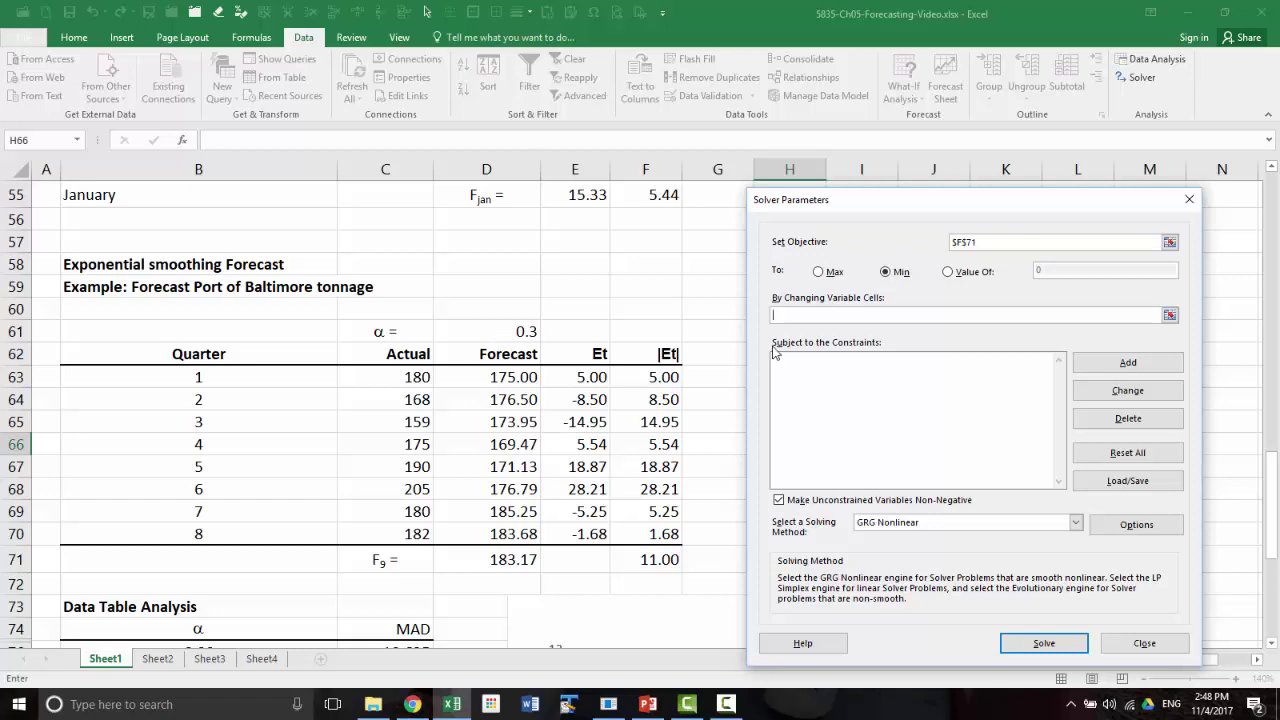
pyautogui.click(495, 330)
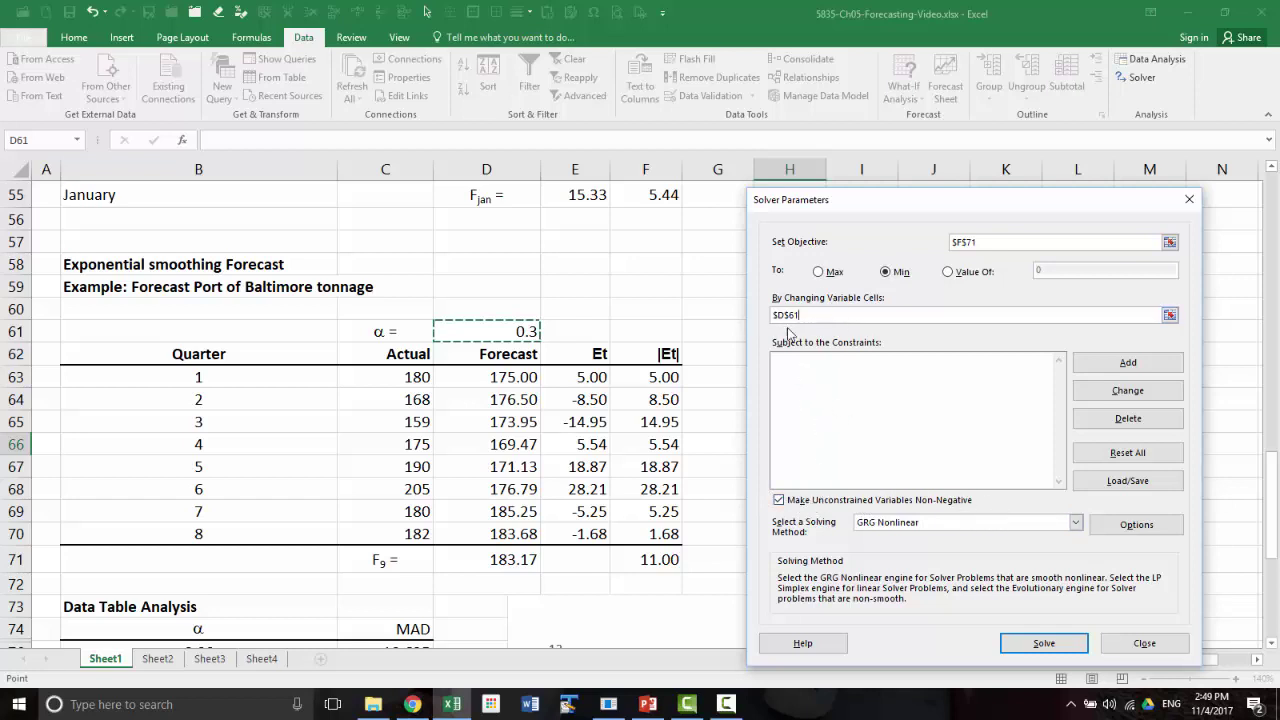
pyautogui.click(781, 498)
pyautogui.click(779, 499)
# Add a Solver constraint that α in D61 is less than or equal to 1
pyautogui.click(1128, 362)
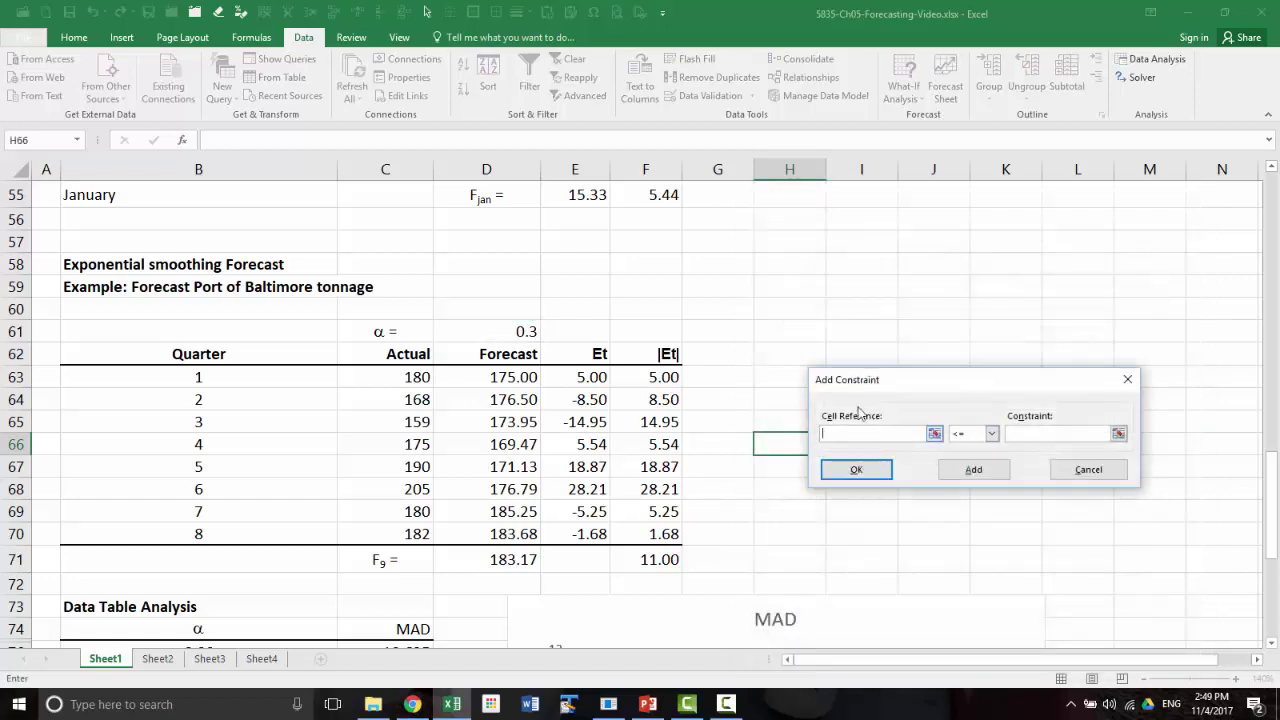
pyautogui.click(515, 328)
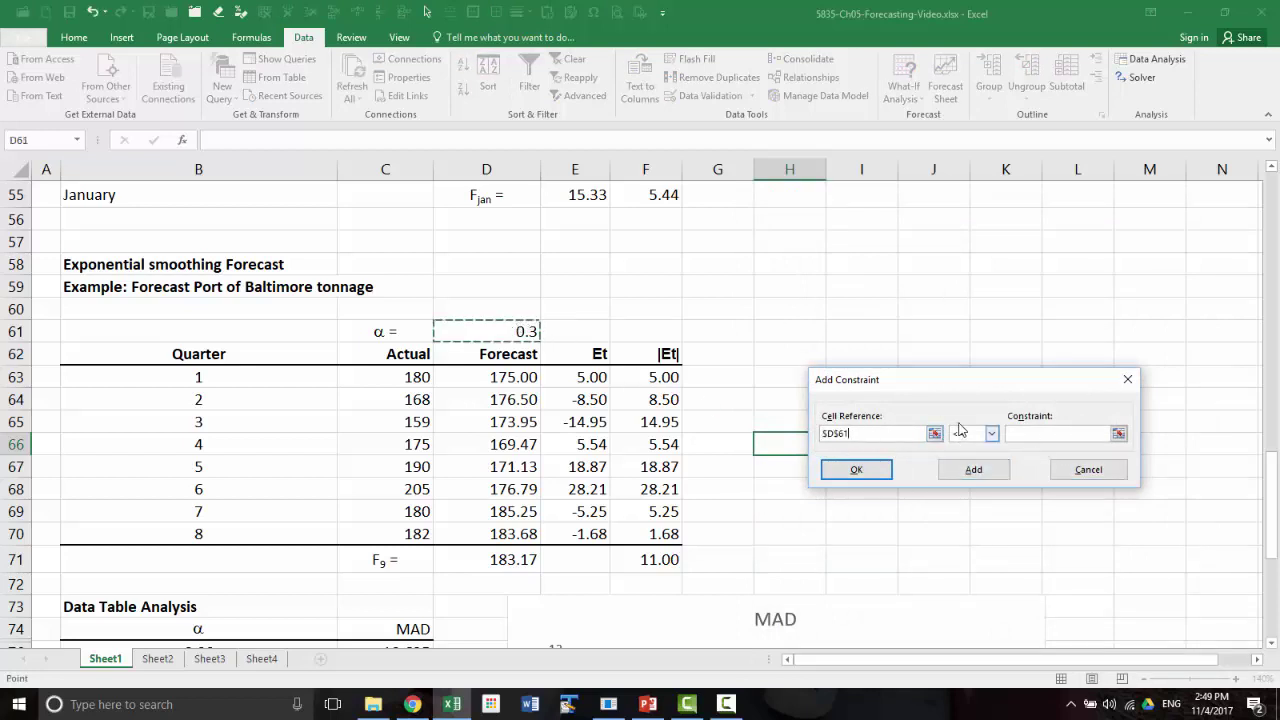
pyautogui.click(992, 437)
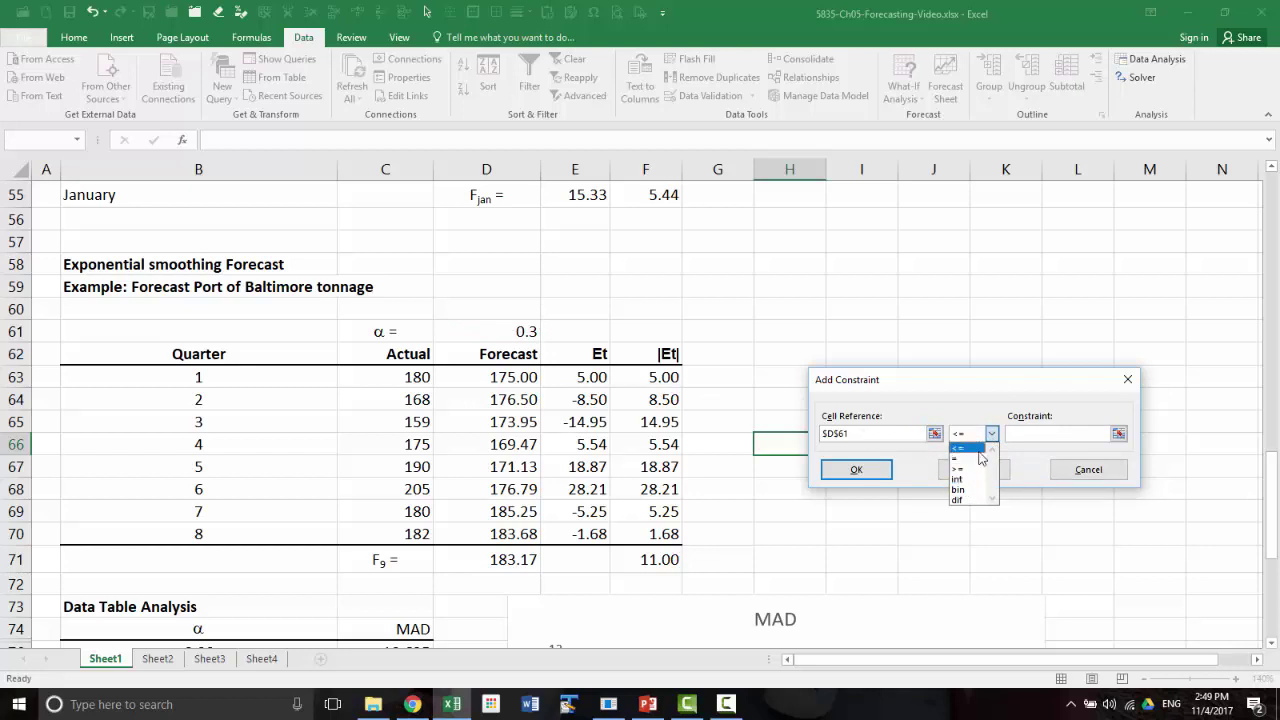
pyautogui.click(975, 449)
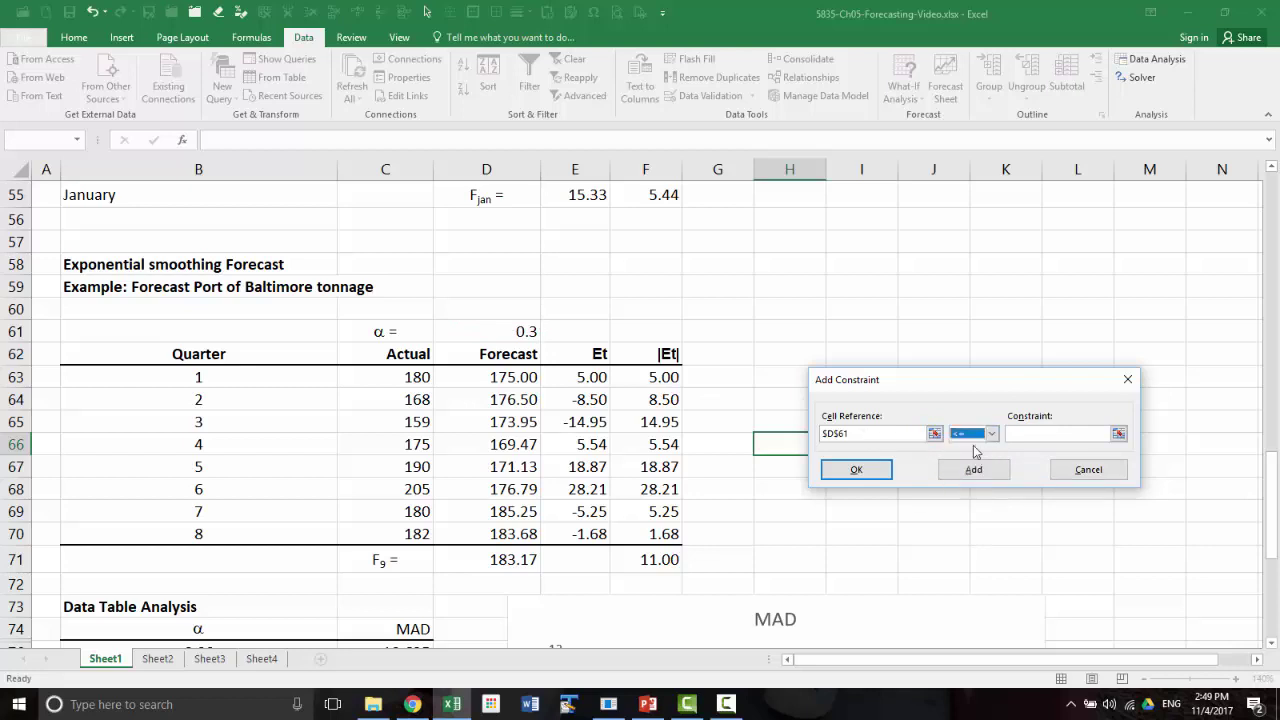
pyautogui.click(1040, 437)
pyautogui.write('1')
pyautogui.click(856, 470)
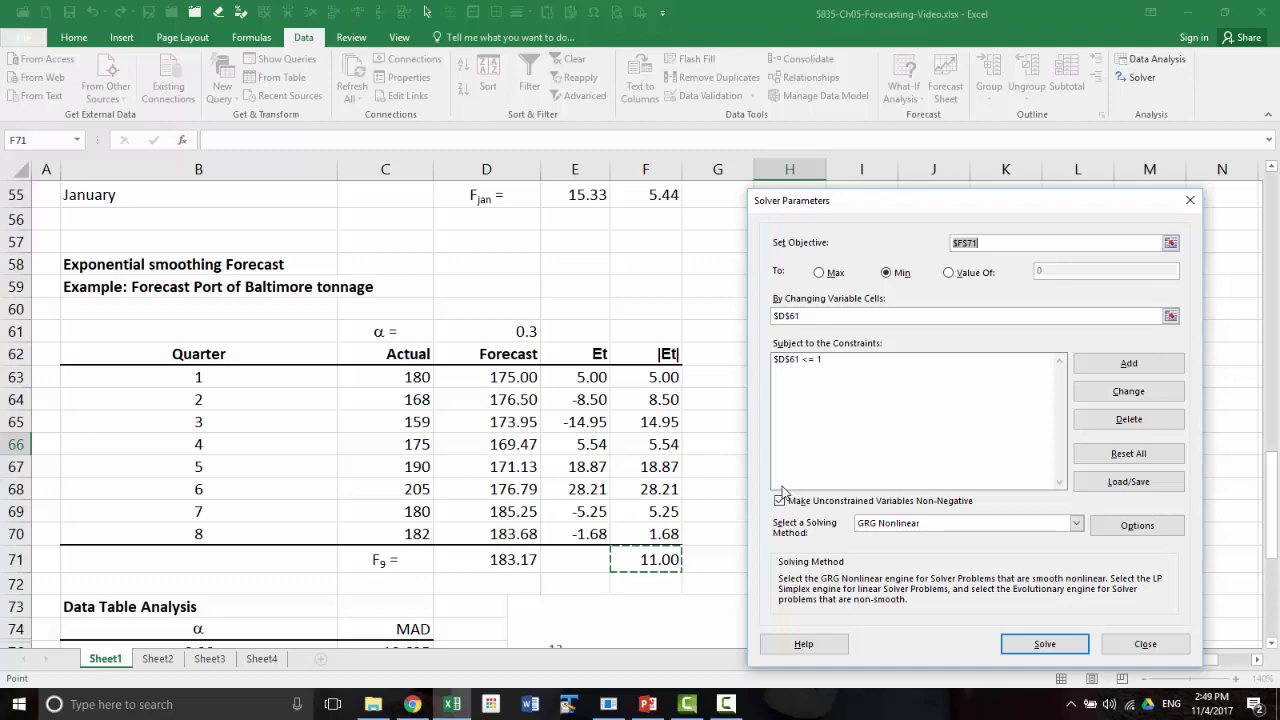
# Review the Solver options, and switch the solving method to Simplex LP and back to GRG Nonlinear
pyautogui.click(1137, 525)
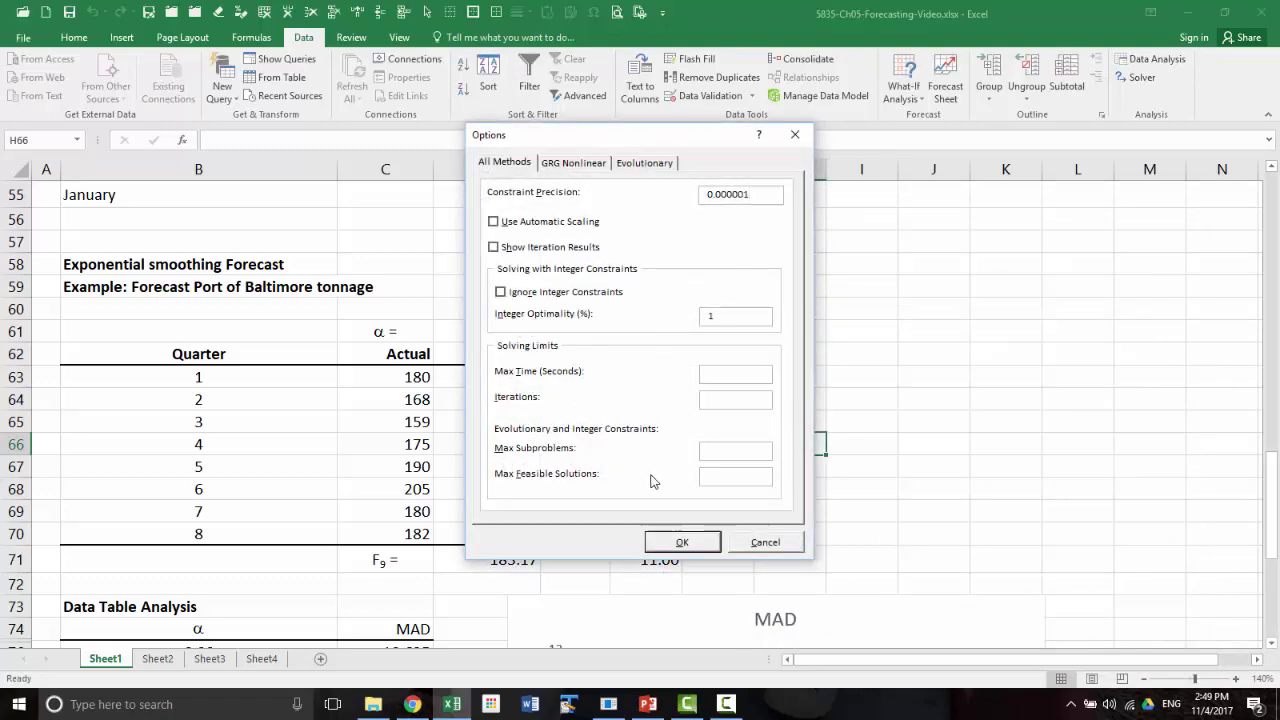
pyautogui.click(784, 543)
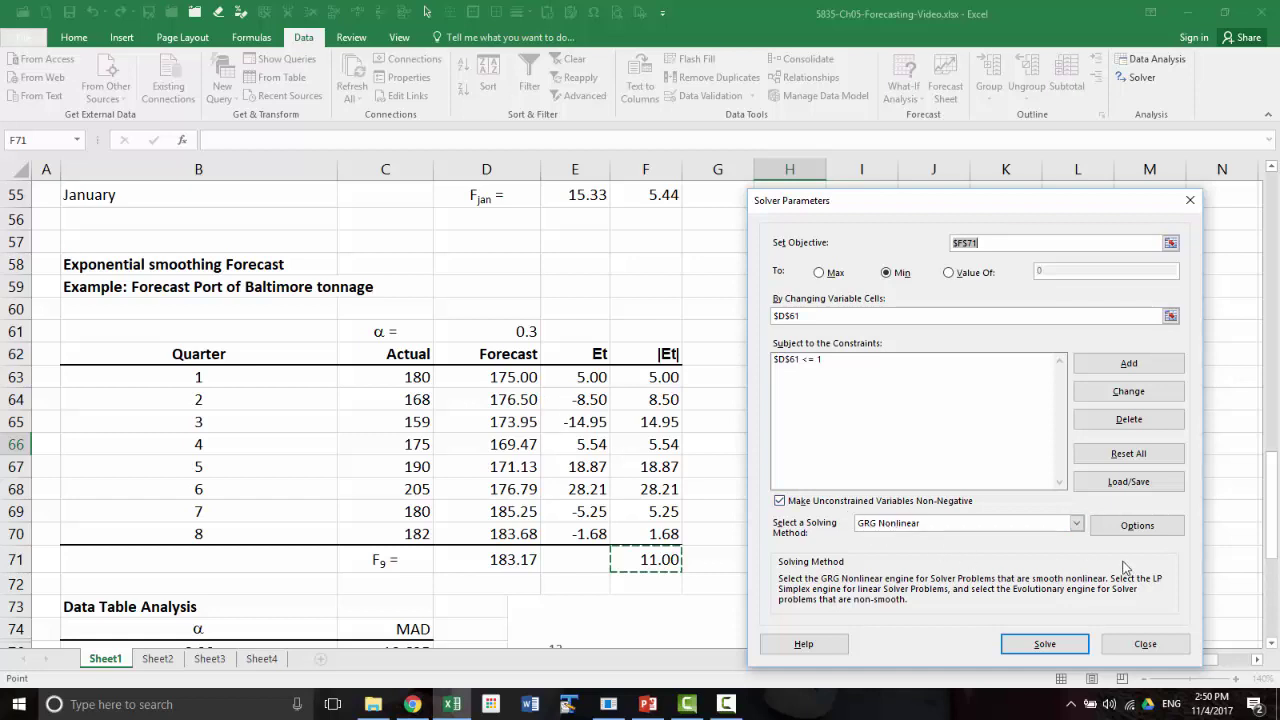
pyautogui.click(1077, 525)
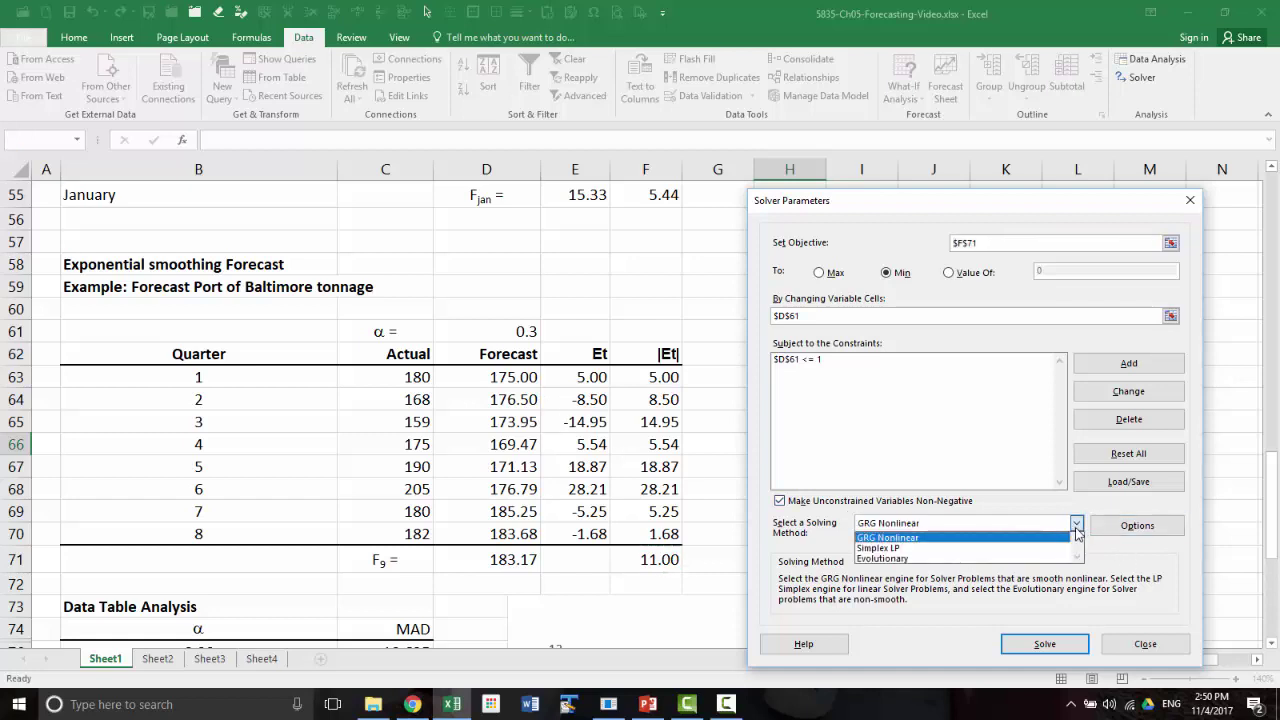
pyautogui.click(932, 547)
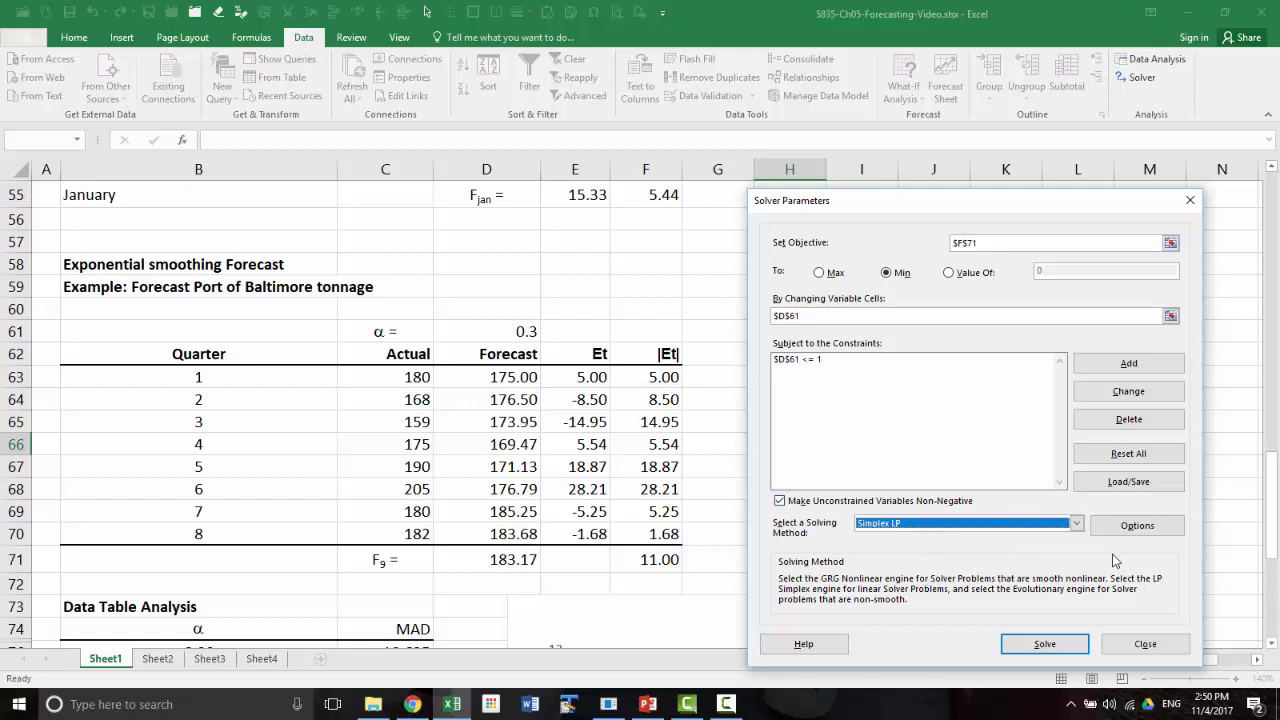
pyautogui.click(1077, 524)
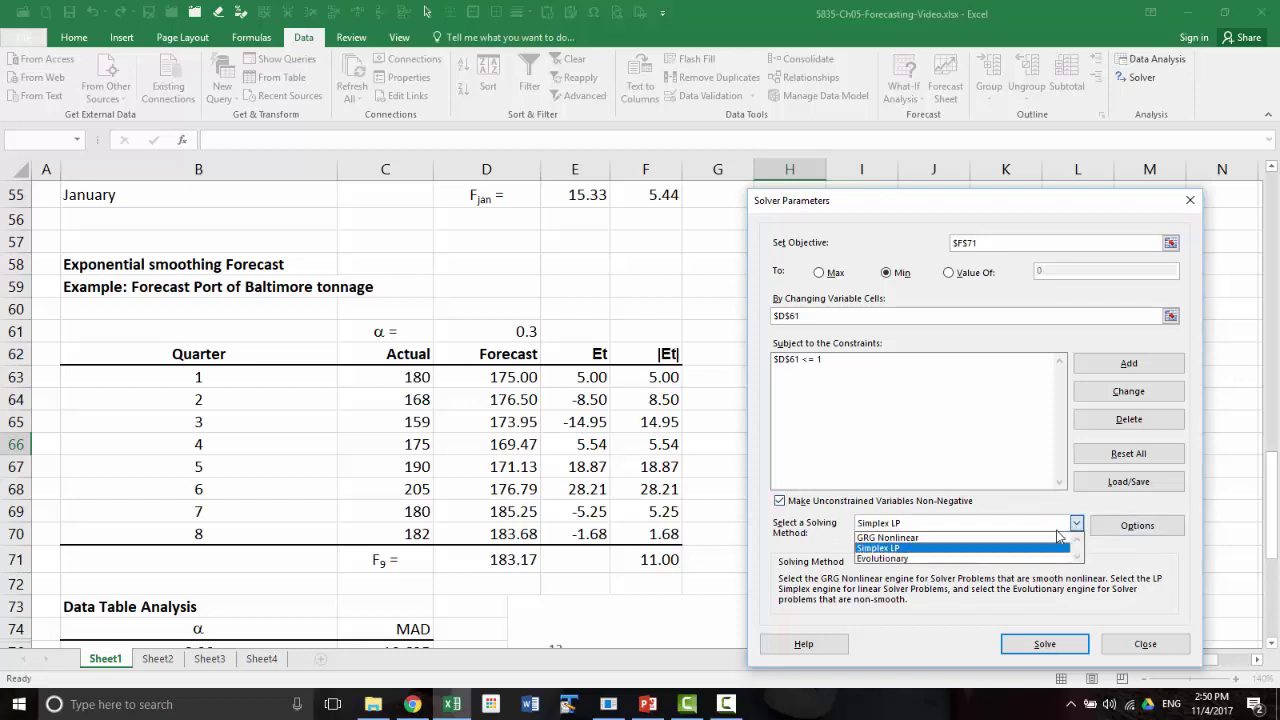
pyautogui.click(1060, 538)
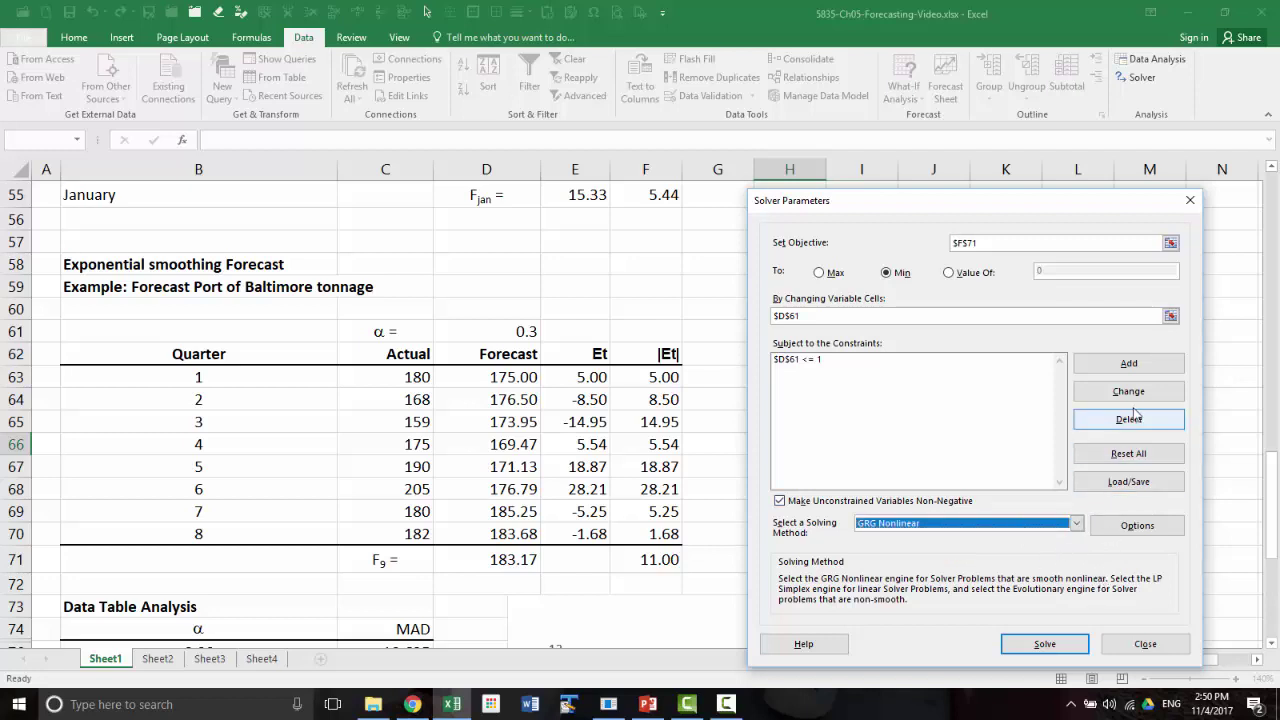
# Run Solver, keep its solution, and compare the resulting α and MAD with the data table analysis
pyautogui.click(1046, 645)
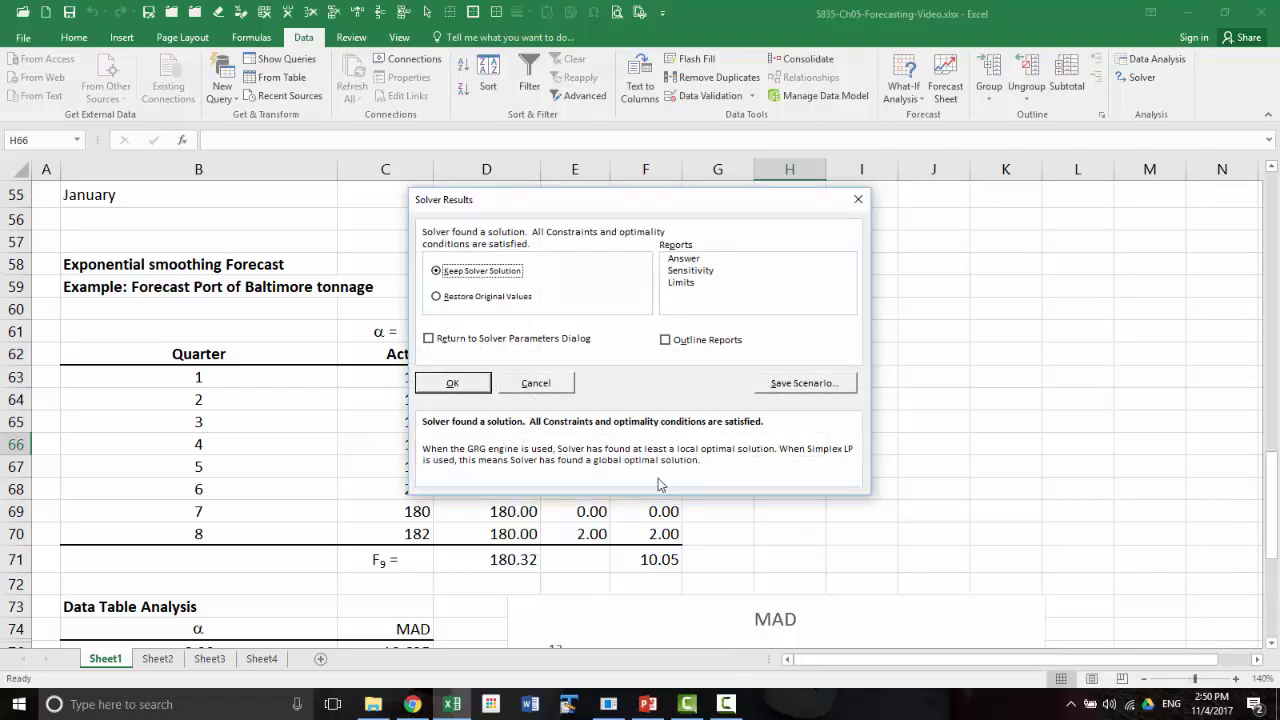
pyautogui.moveTo(583, 197); pyautogui.dragTo(837, 307)
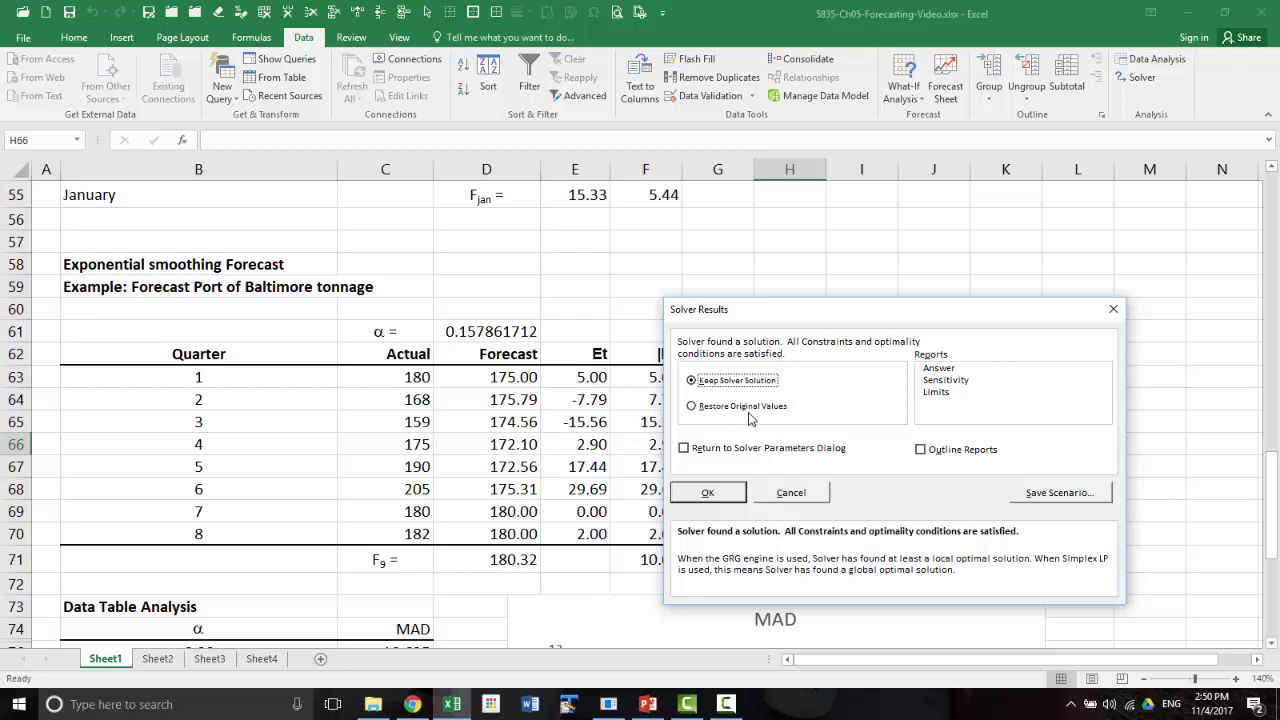
pyautogui.click(716, 495)
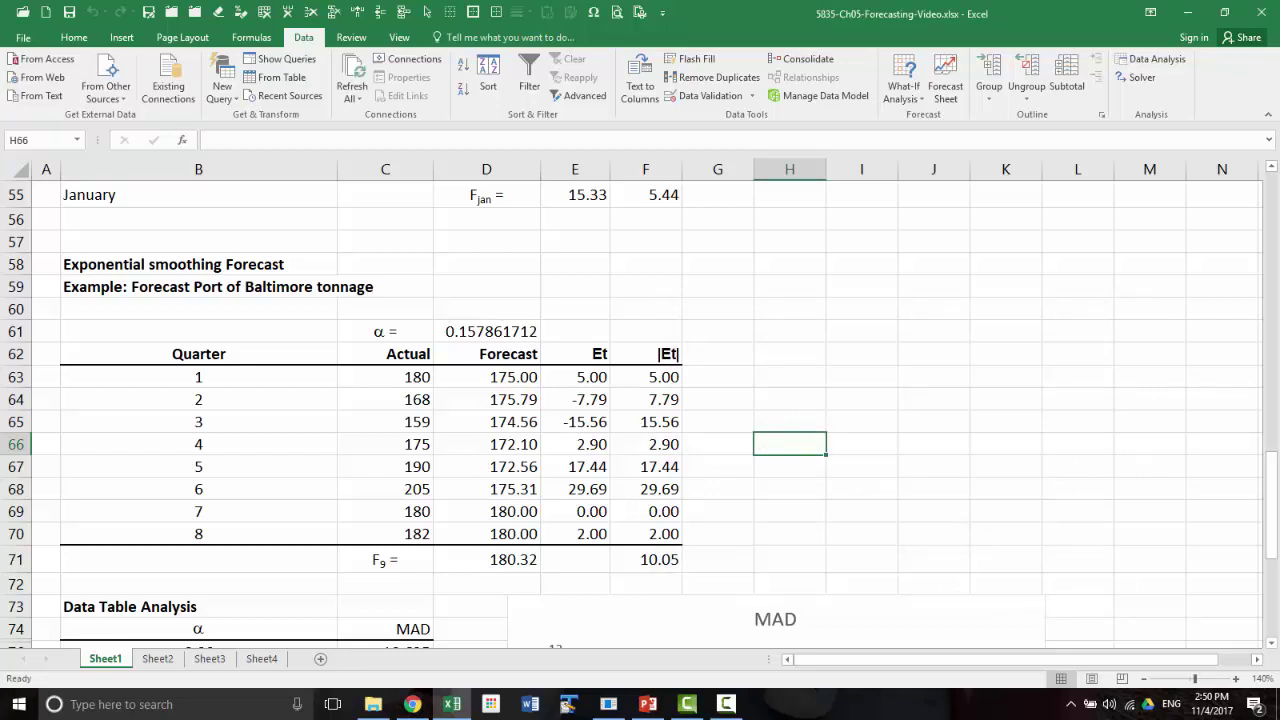
pyautogui.click(470, 332)
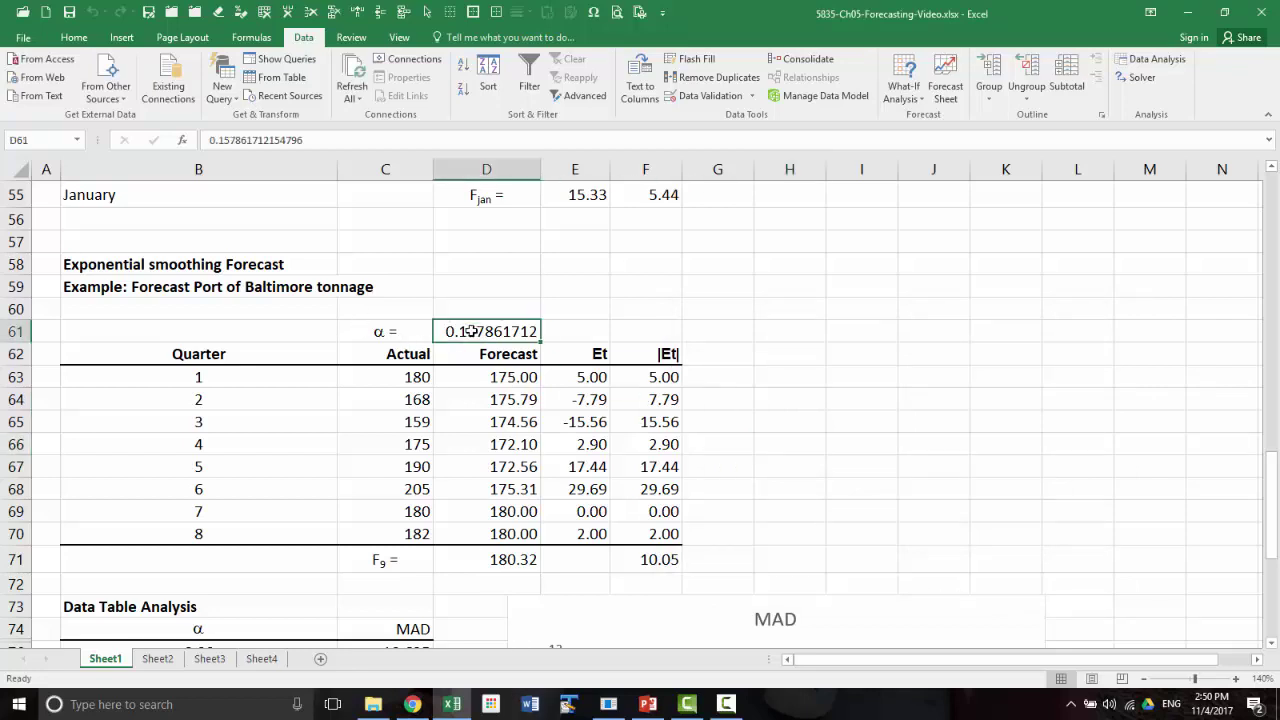
pyautogui.scroll(-3, 920, 537)
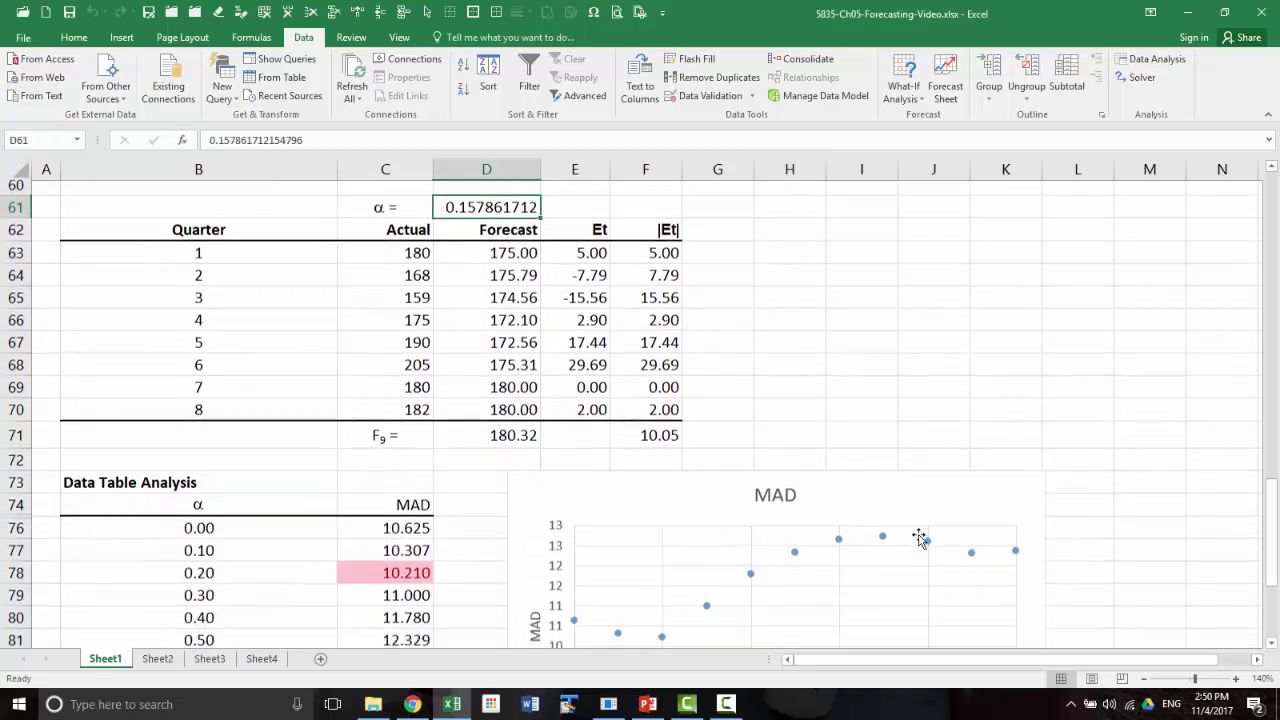
pyautogui.click(660, 356)
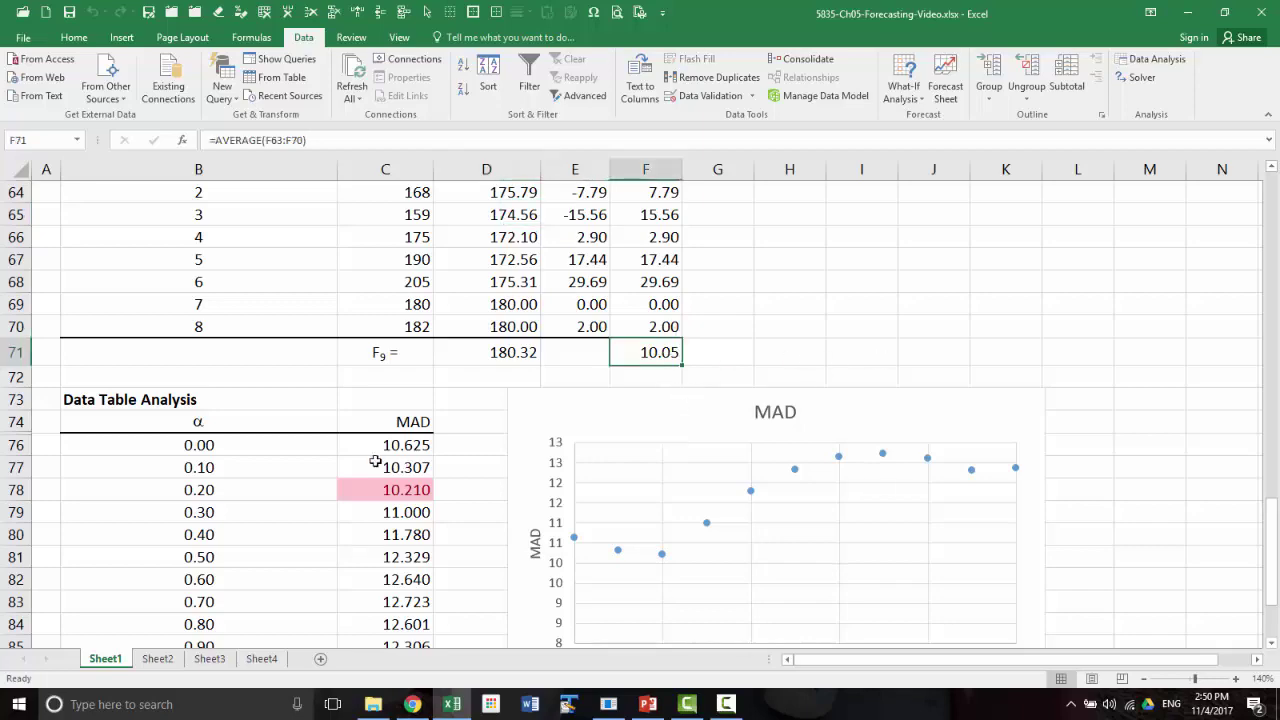
# Copy the optimized α from D61 into C90 under Solver Analysis
pyautogui.scroll(3, 432, 486)
pyautogui.click(449, 326)
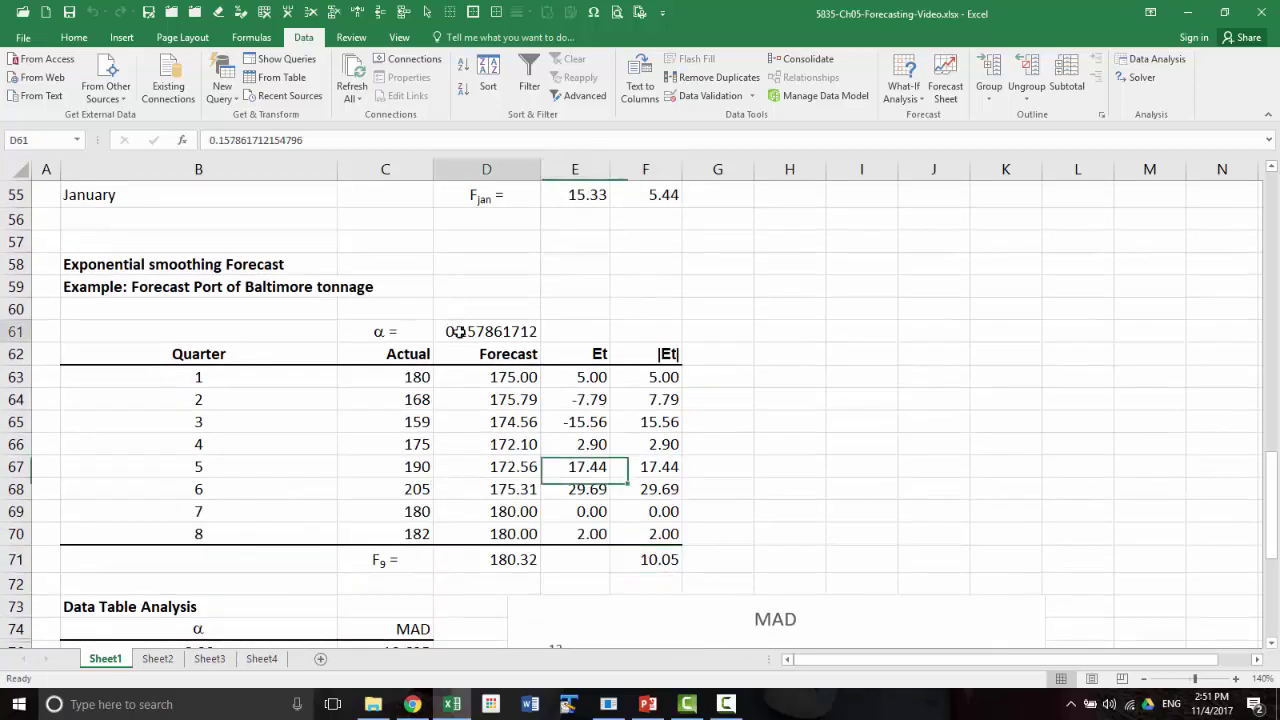
pyautogui.hotkey('ctrl', 'c')
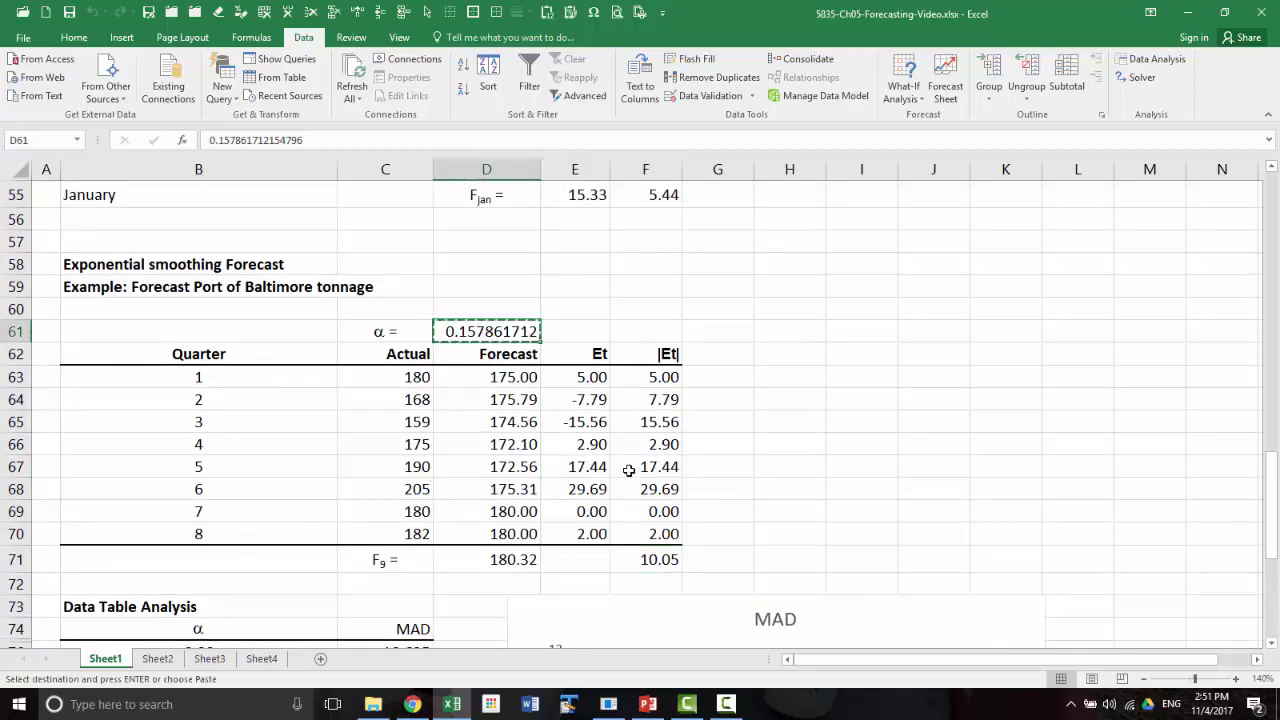
pyautogui.scroll(-7, 350, 460)
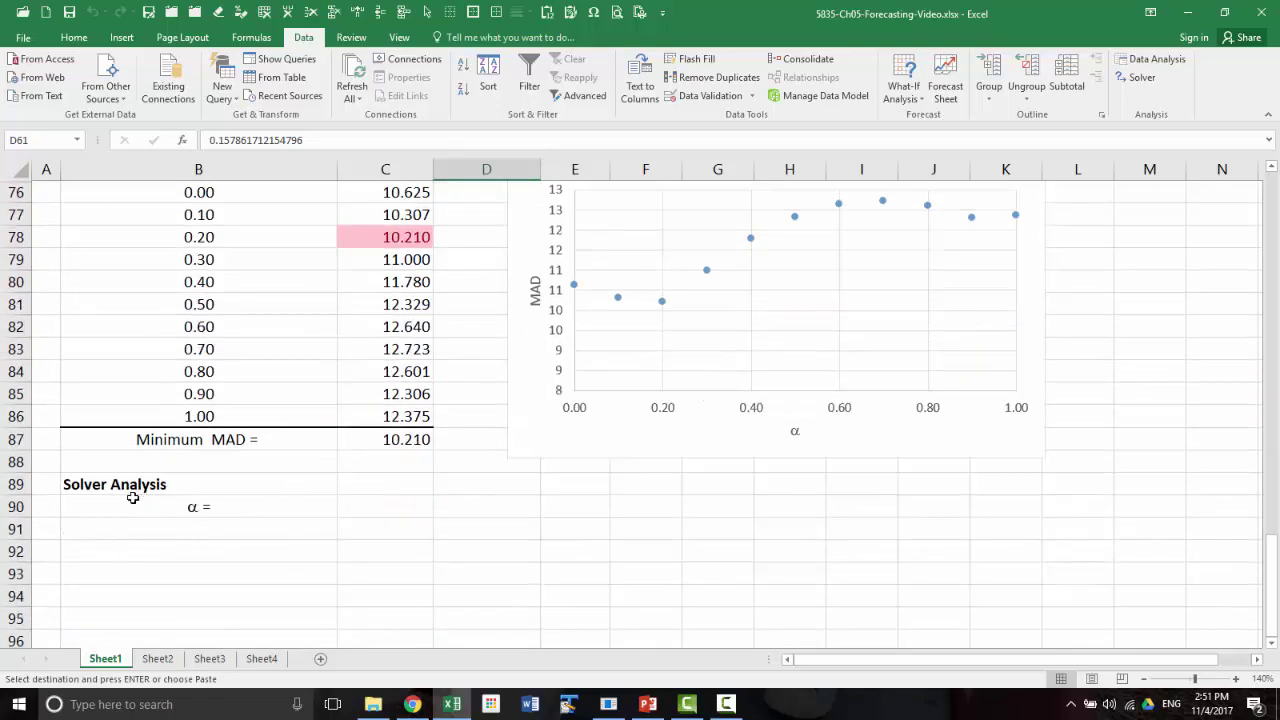
pyautogui.click(350, 506)
pyautogui.hotkey('ctrl', 'v')
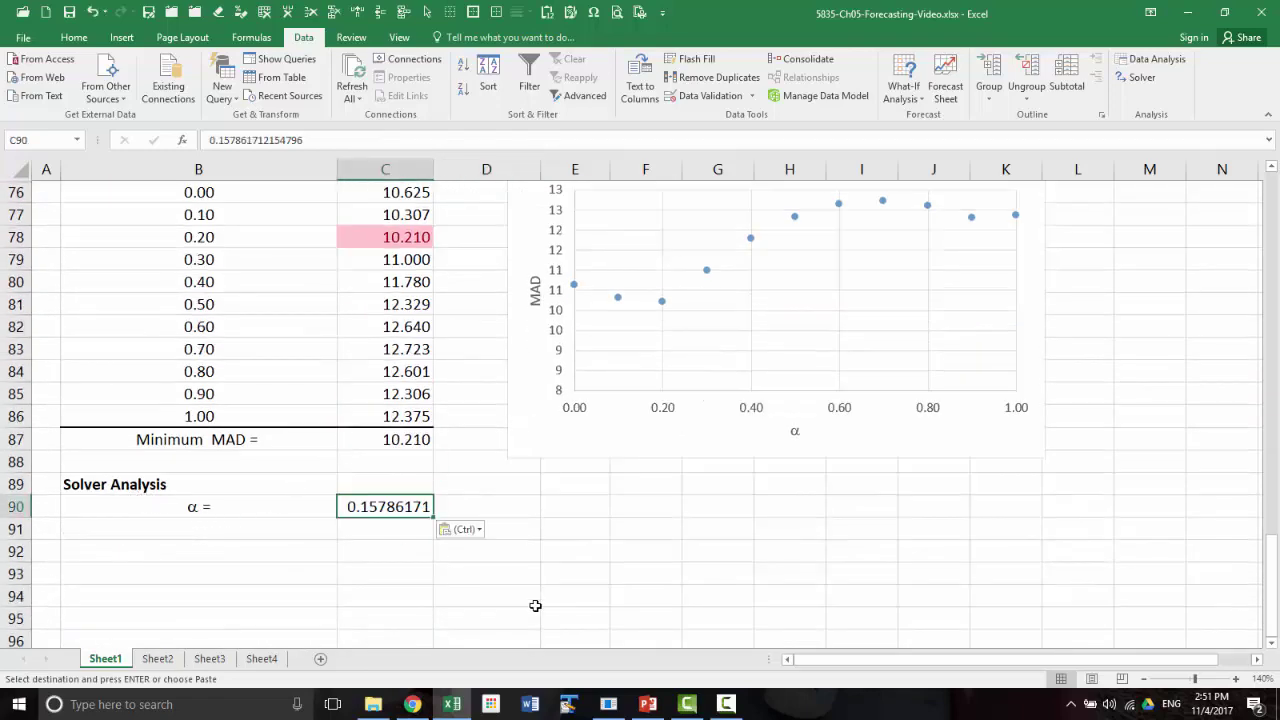
# Reset α in D61 to 0.3 and review the data table and Solver analysis below the forecast
pyautogui.scroll(8, 537, 545)
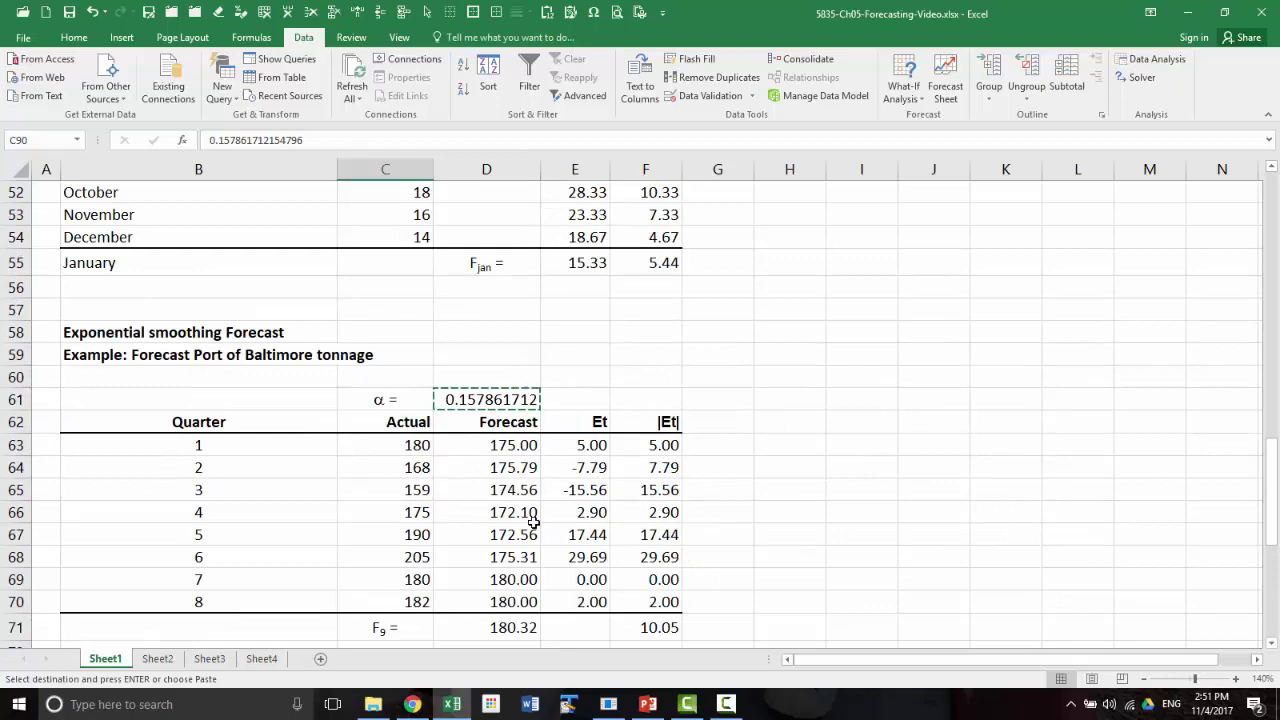
pyautogui.click(466, 398)
pyautogui.write('.3')
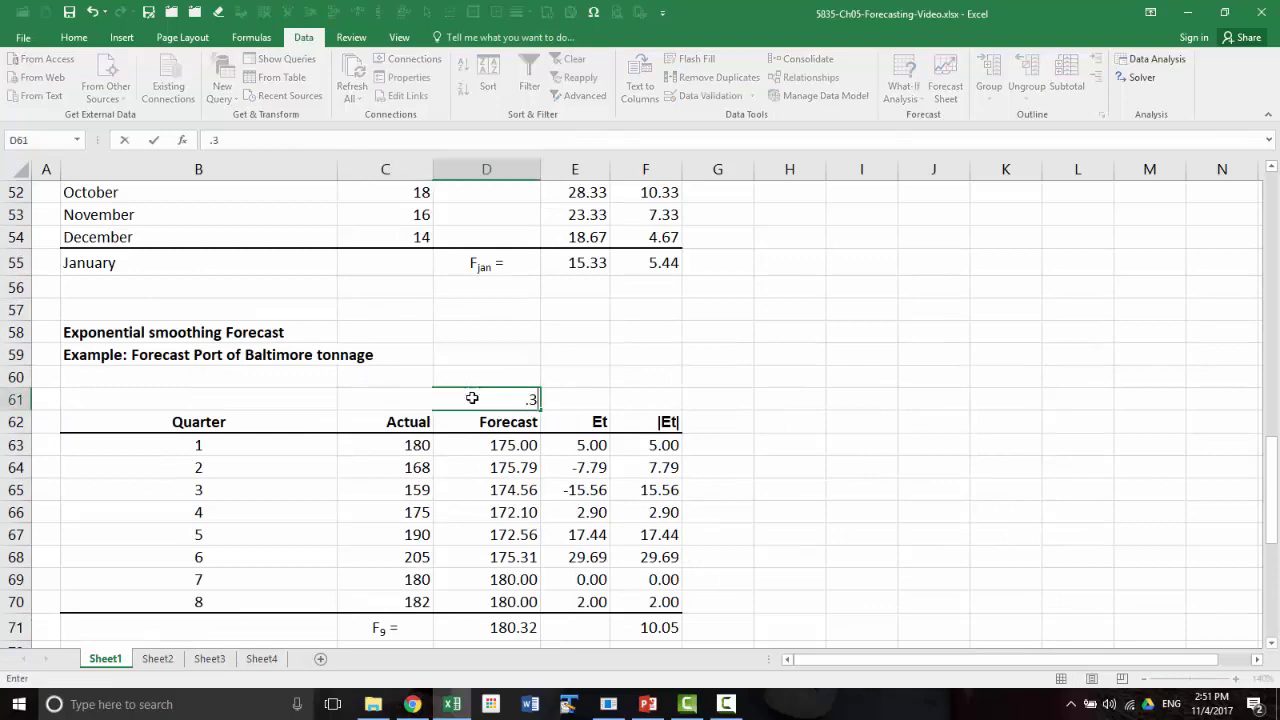
pyautogui.press('Return')
pyautogui.scroll(-5, 630, 440)
pyautogui.scroll(-2, 630, 443)
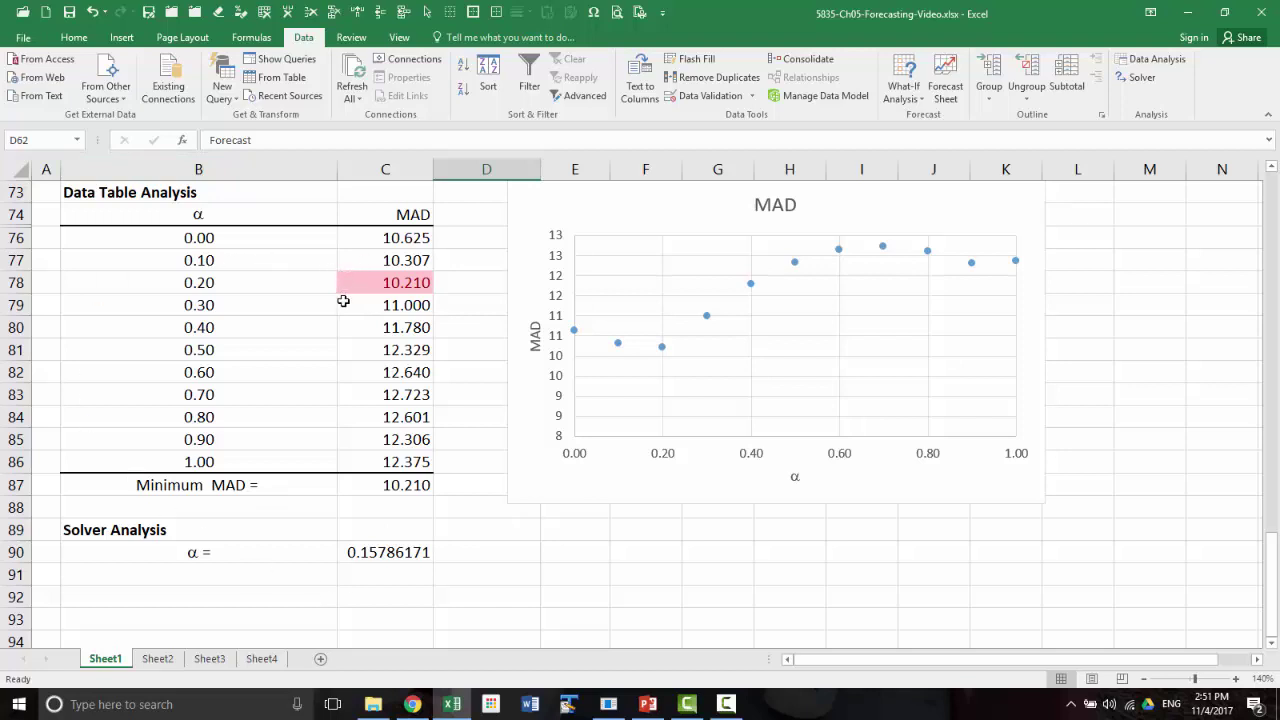
pyautogui.scroll(1, 339, 340)
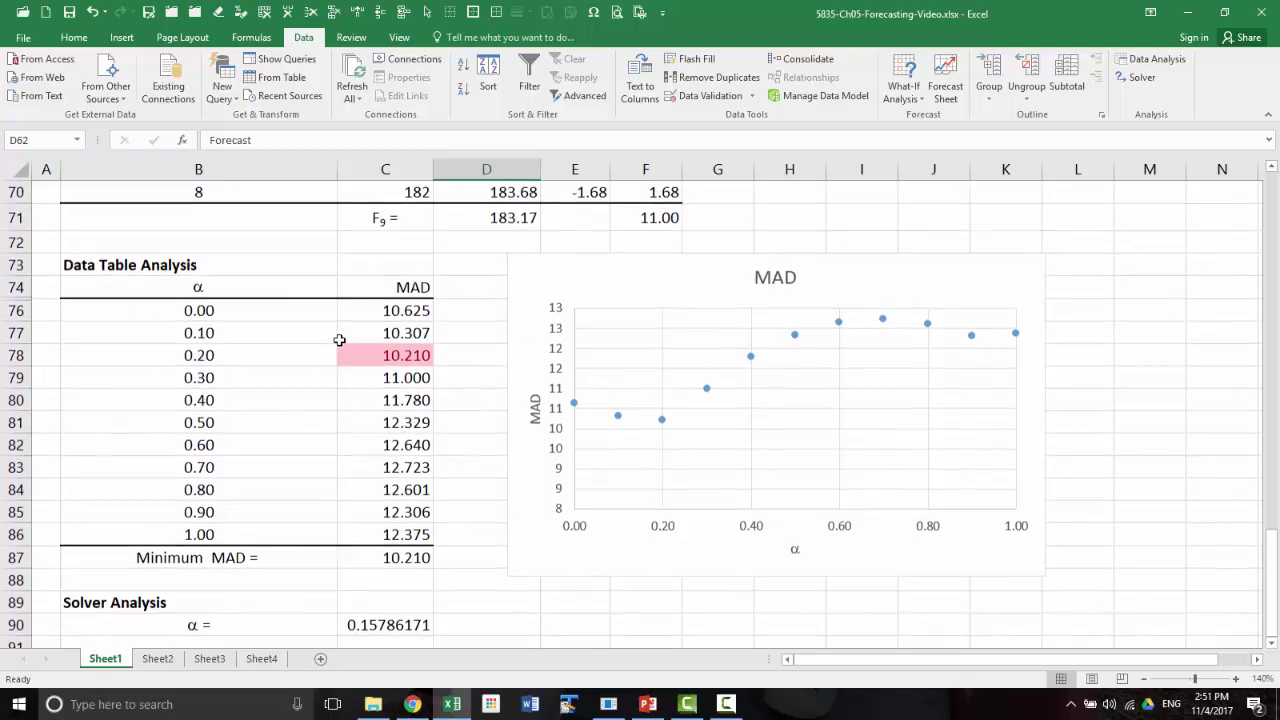